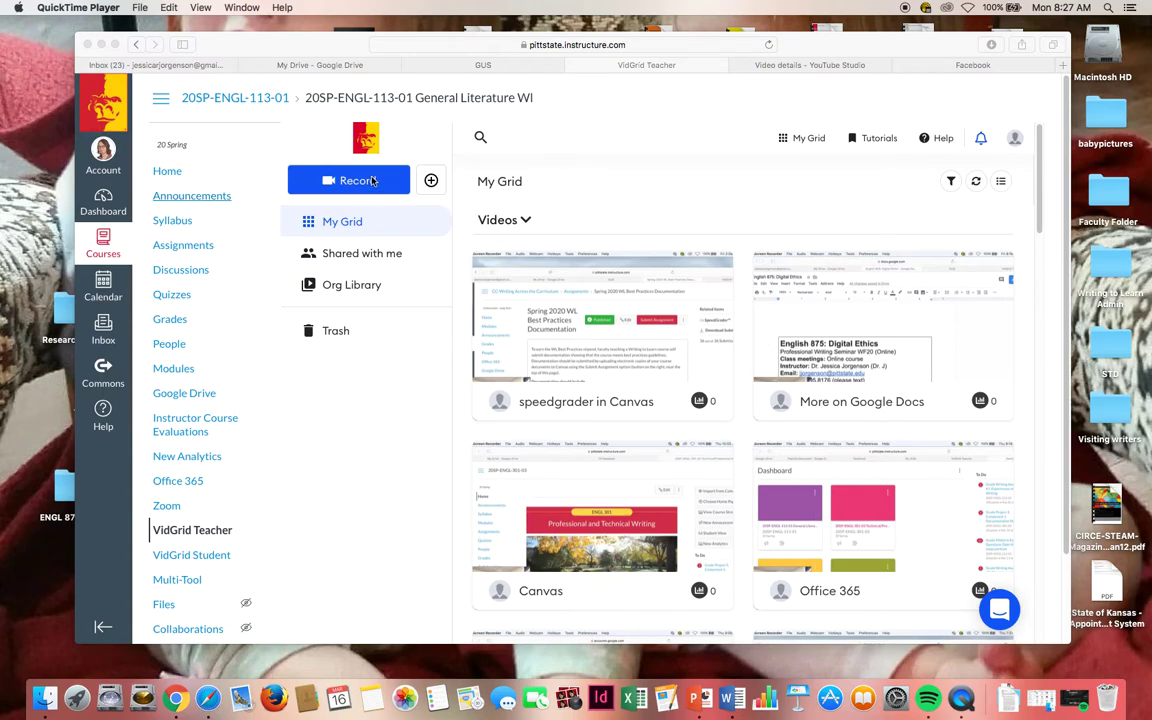
Step: Open the Canvas course's Navigation settings
{"action": "left_click", "coordinate": [641, 159]}
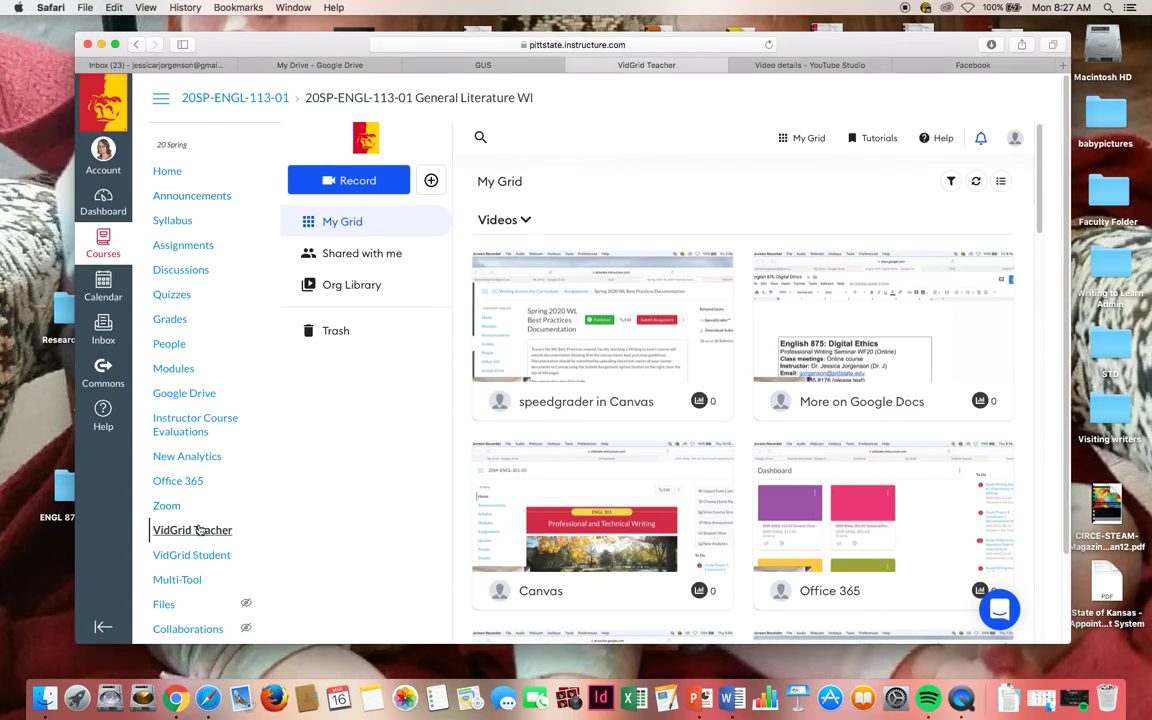
{"action": "scroll", "coordinate": [200, 530], "scroll_direction": "down", "scroll_amount": 2}
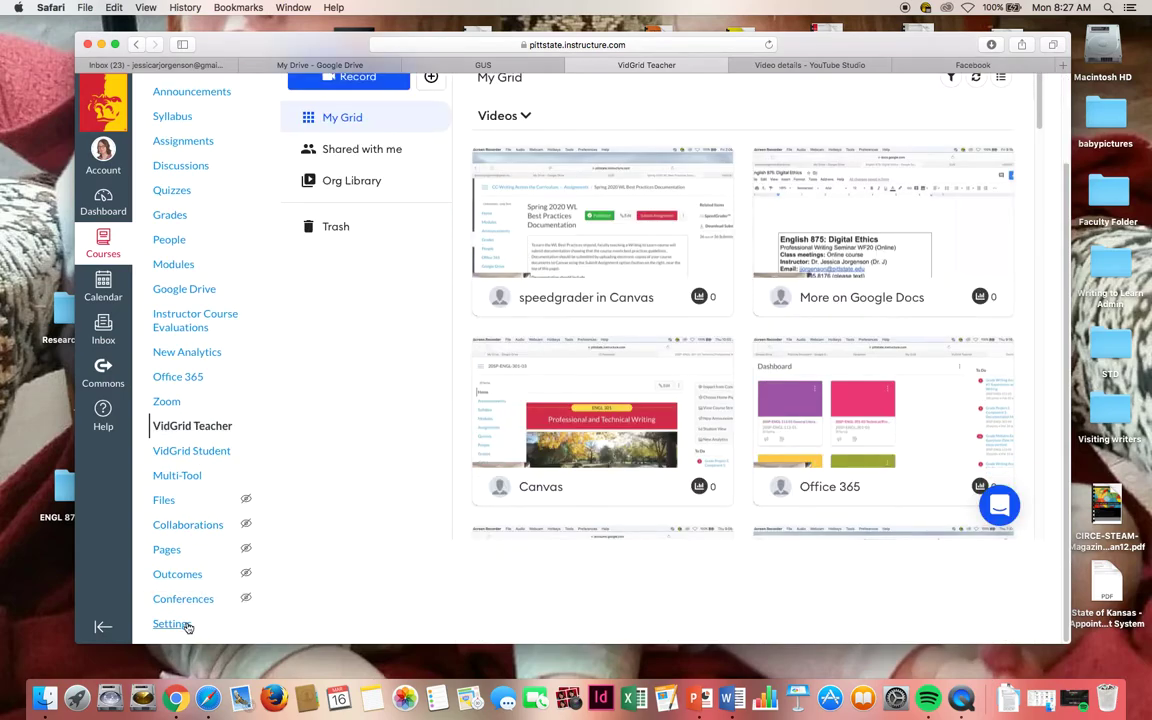
{"action": "left_click", "coordinate": [187, 624]}
{"action": "left_click", "coordinate": [455, 152]}
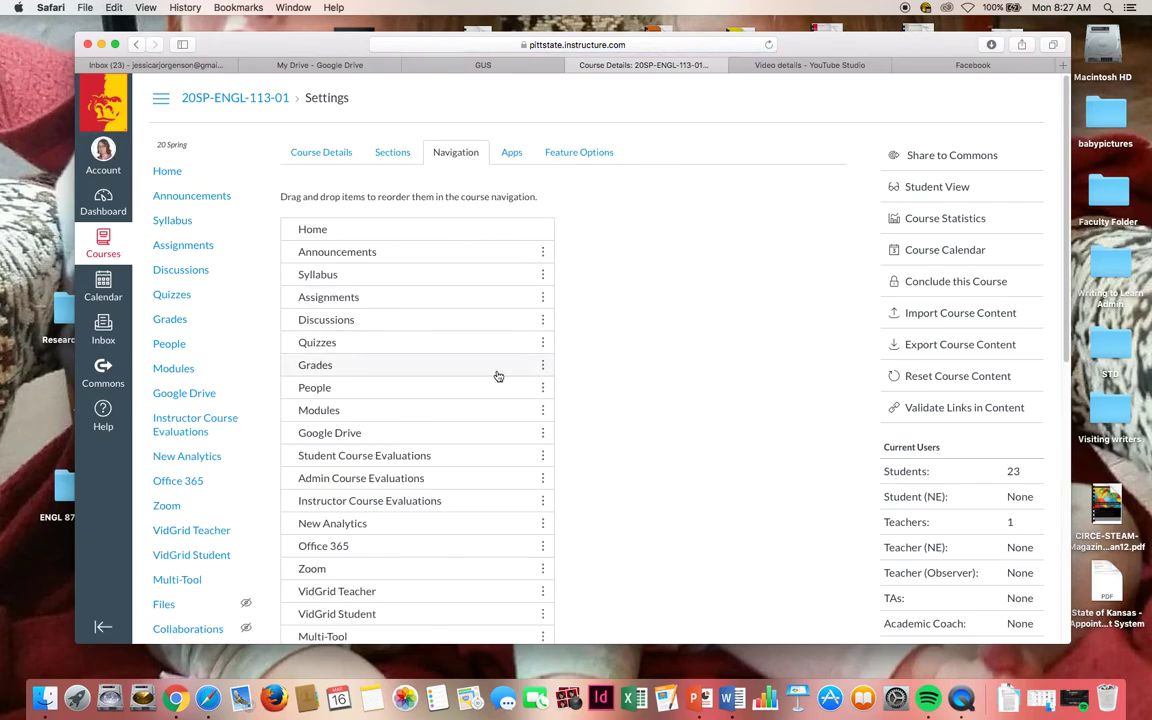
{"action": "scroll", "coordinate": [402, 482], "scroll_direction": "down", "scroll_amount": 5}
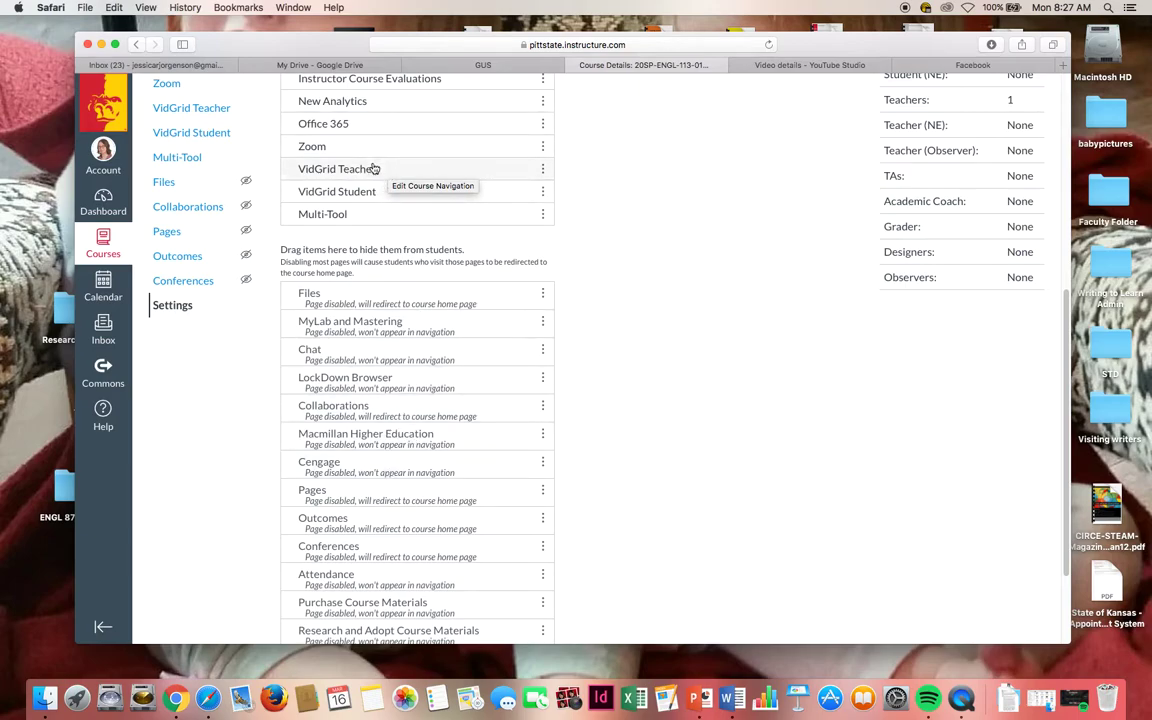
Step: Place VidGrid Teacher and VidGrid Student between Zoom and Multi-Tool and save the navigation
{"action": "left_click_drag", "start_coordinate": [379, 180], "coordinate": [380, 355]}
{"action": "left_click_drag", "start_coordinate": [398, 167], "coordinate": [372, 304]}
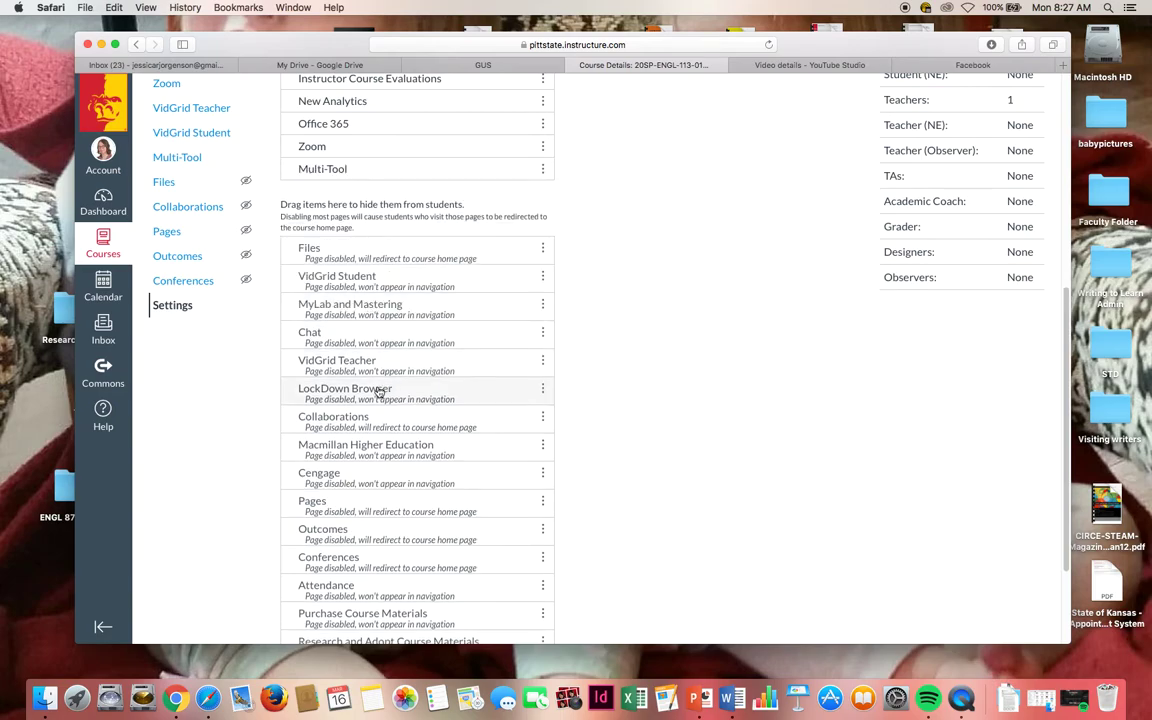
{"action": "left_click_drag", "start_coordinate": [347, 365], "coordinate": [378, 178]}
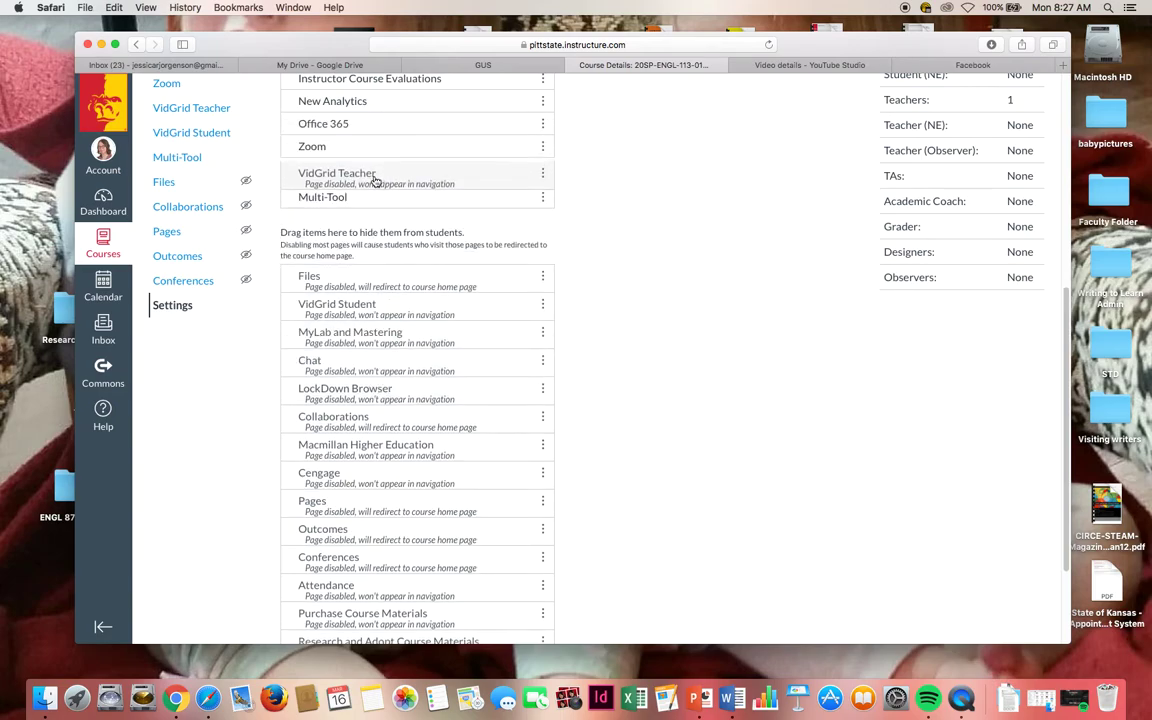
{"action": "left_click_drag", "start_coordinate": [345, 303], "coordinate": [404, 198]}
{"action": "scroll", "coordinate": [660, 350], "scroll_direction": "down", "scroll_amount": 3}
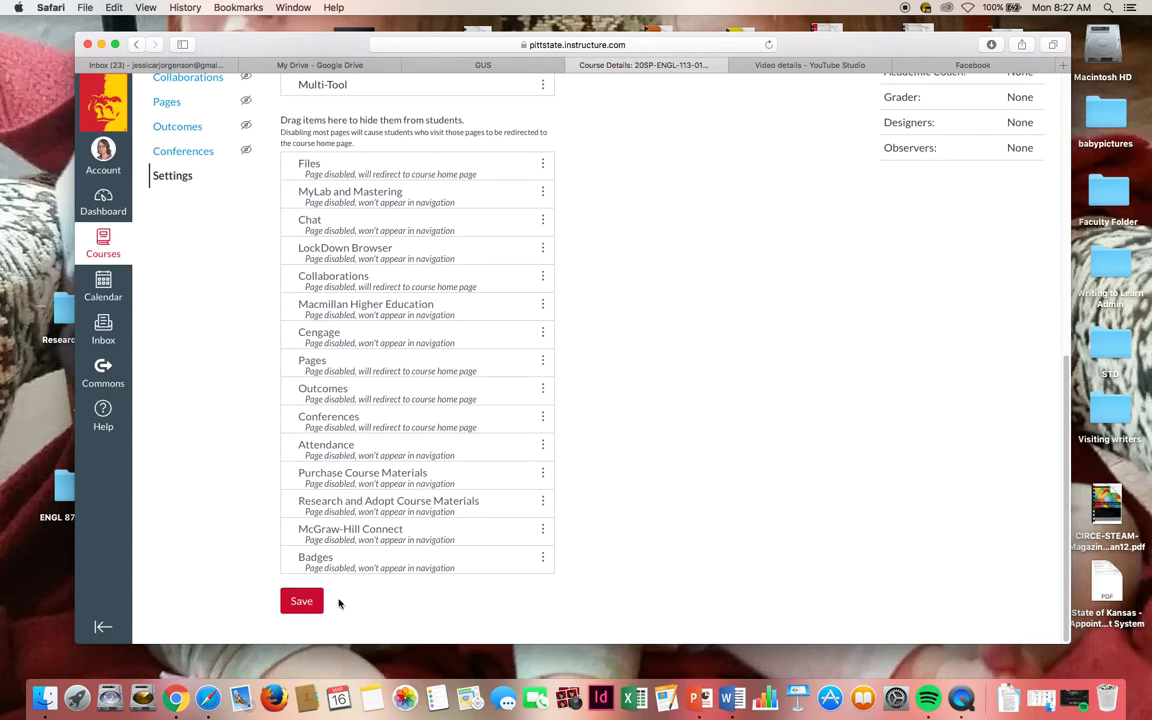
{"action": "left_click", "coordinate": [301, 600]}
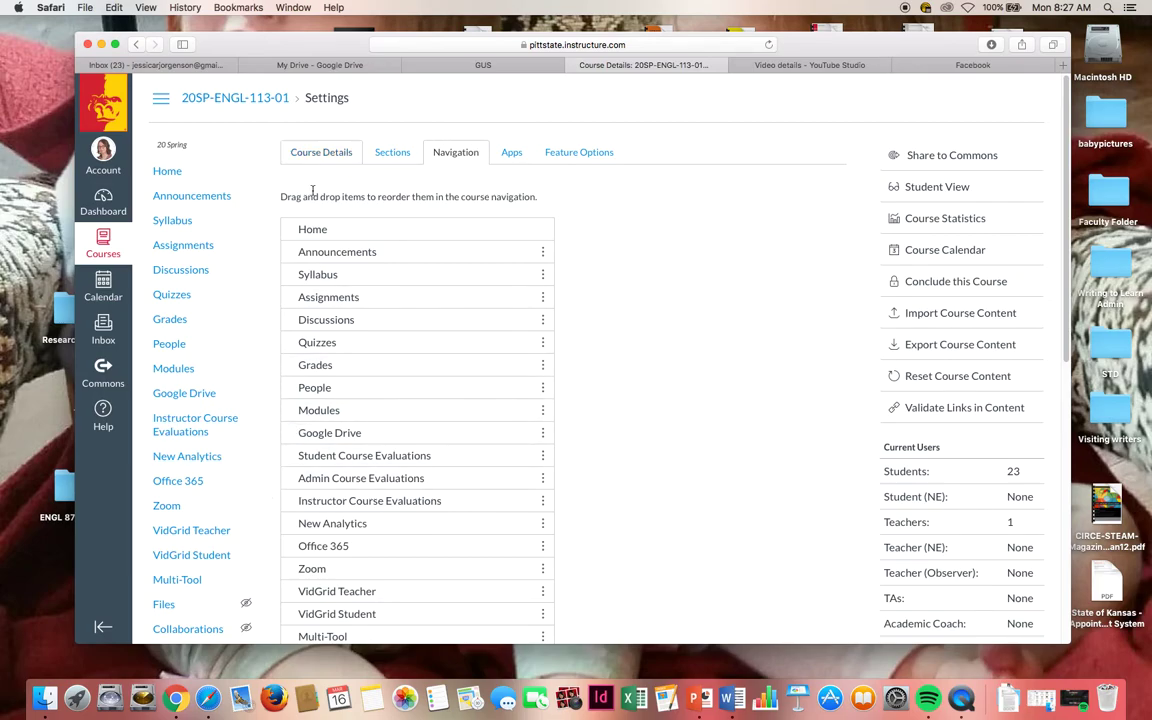
Step: Open the VidGrid Teacher tool from the course menu
{"action": "left_click", "coordinate": [181, 540]}
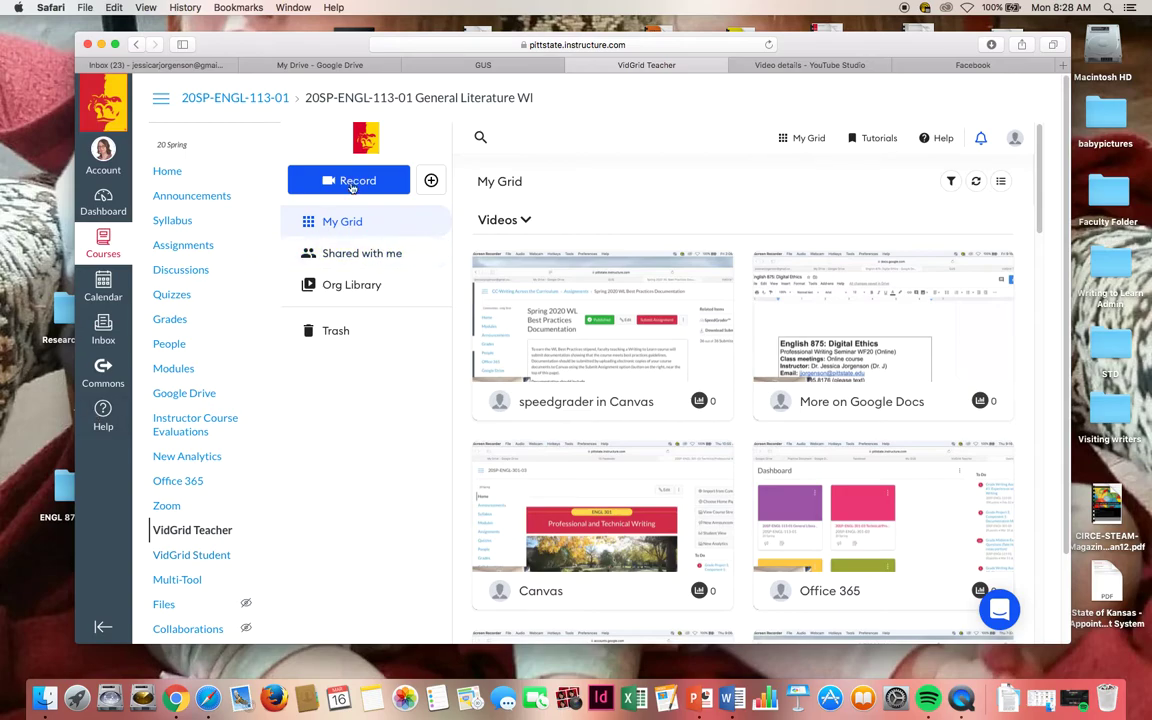
Step: Start a new recording and allow Safari to launch the VidGrid Screen Recorder
{"action": "left_click", "coordinate": [351, 184]}
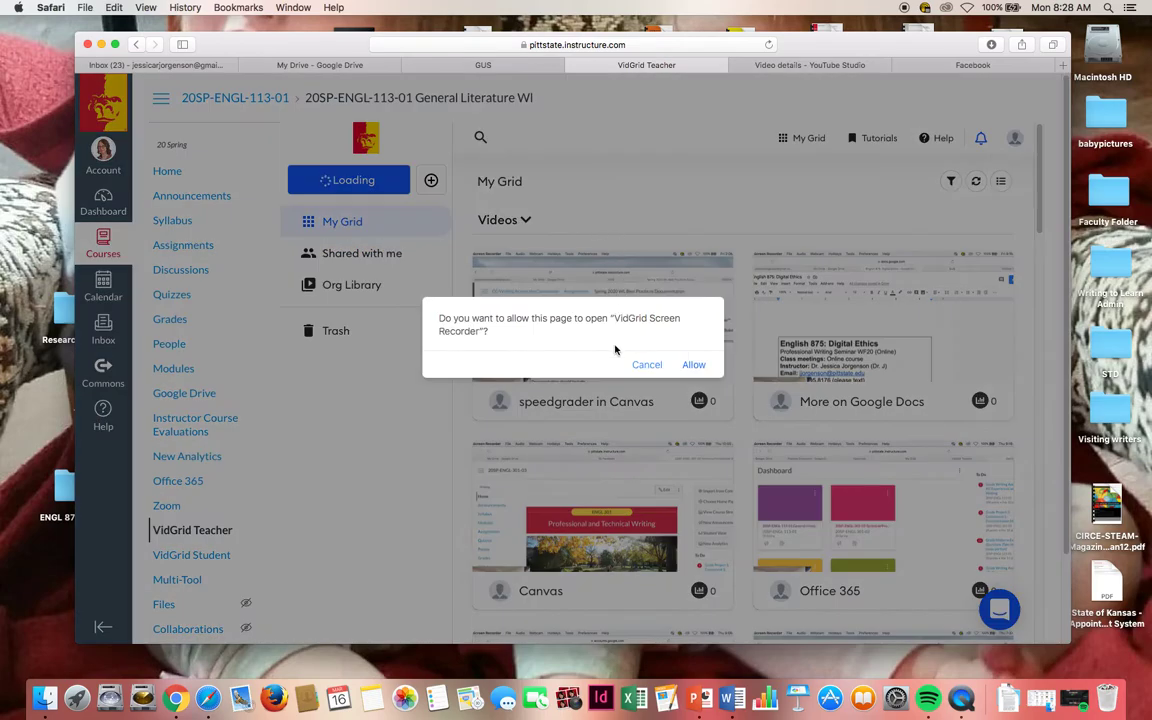
{"action": "left_click", "coordinate": [694, 366]}
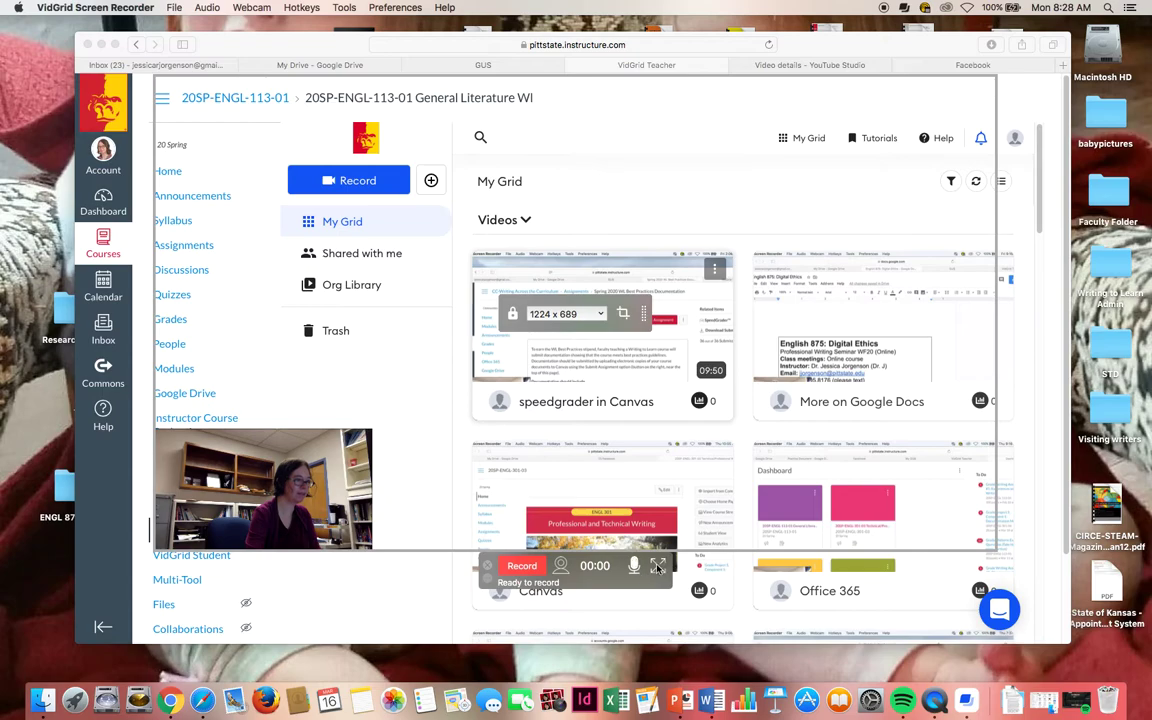
Step: Record the screen, pausing and resuming once, then finish so it uploads
{"action": "left_click", "coordinate": [522, 567]}
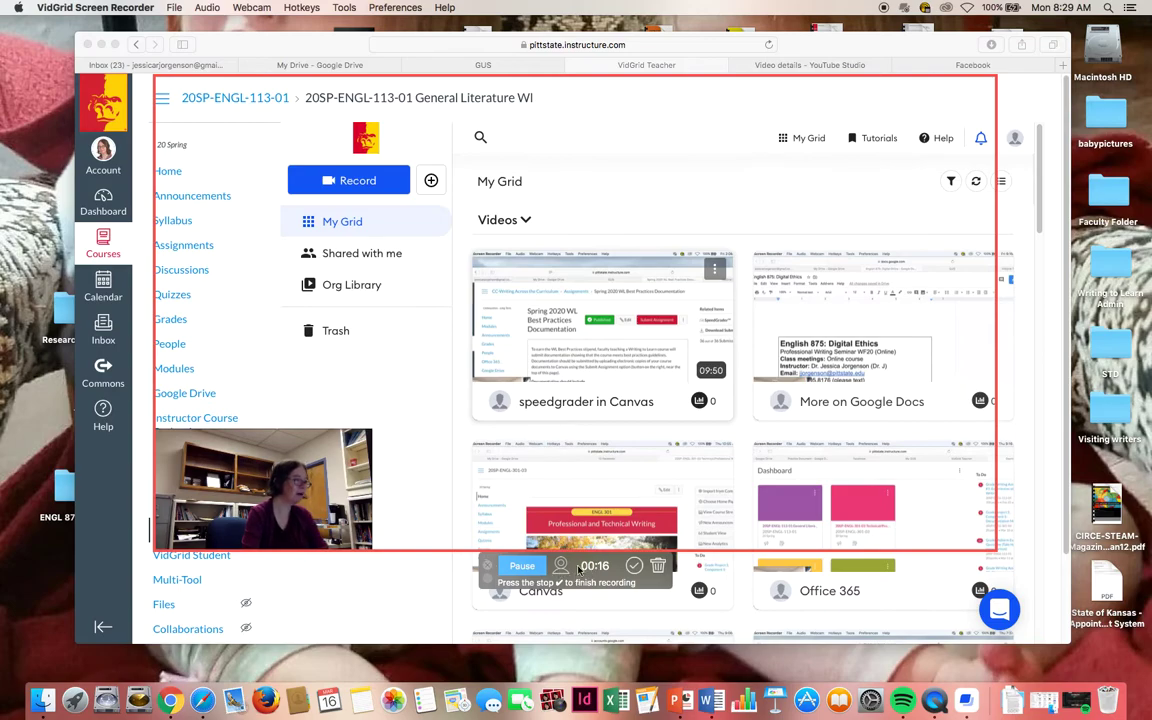
{"action": "left_click", "coordinate": [522, 566]}
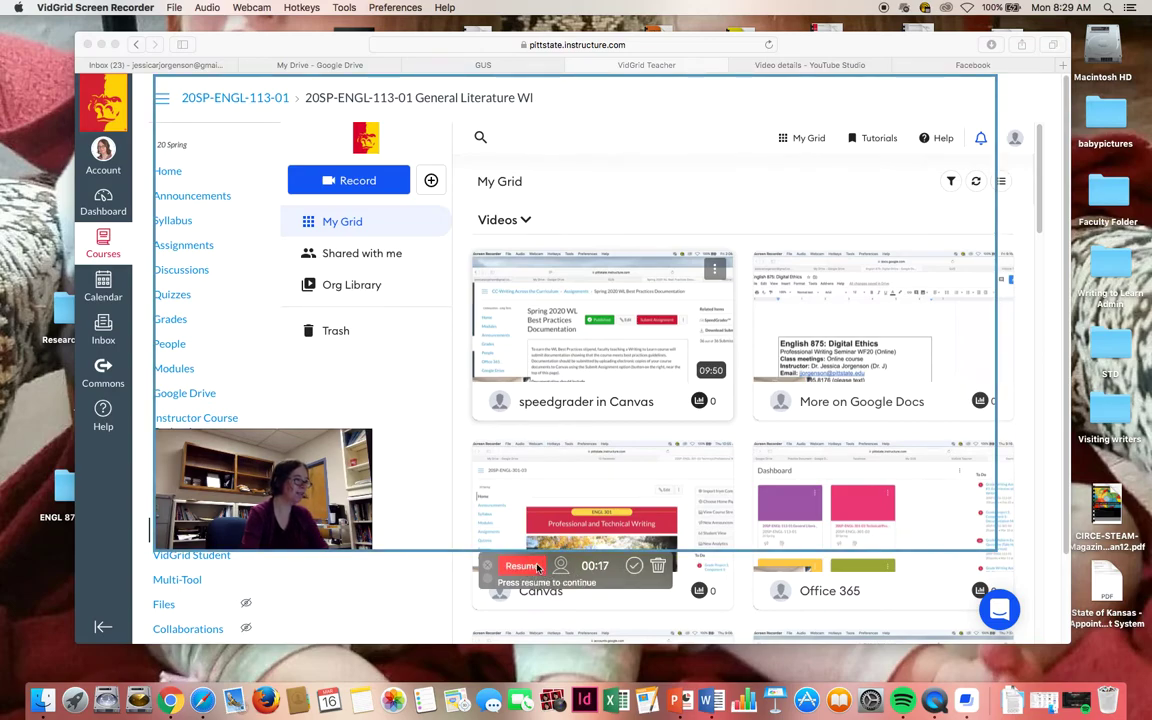
{"action": "left_click", "coordinate": [537, 568]}
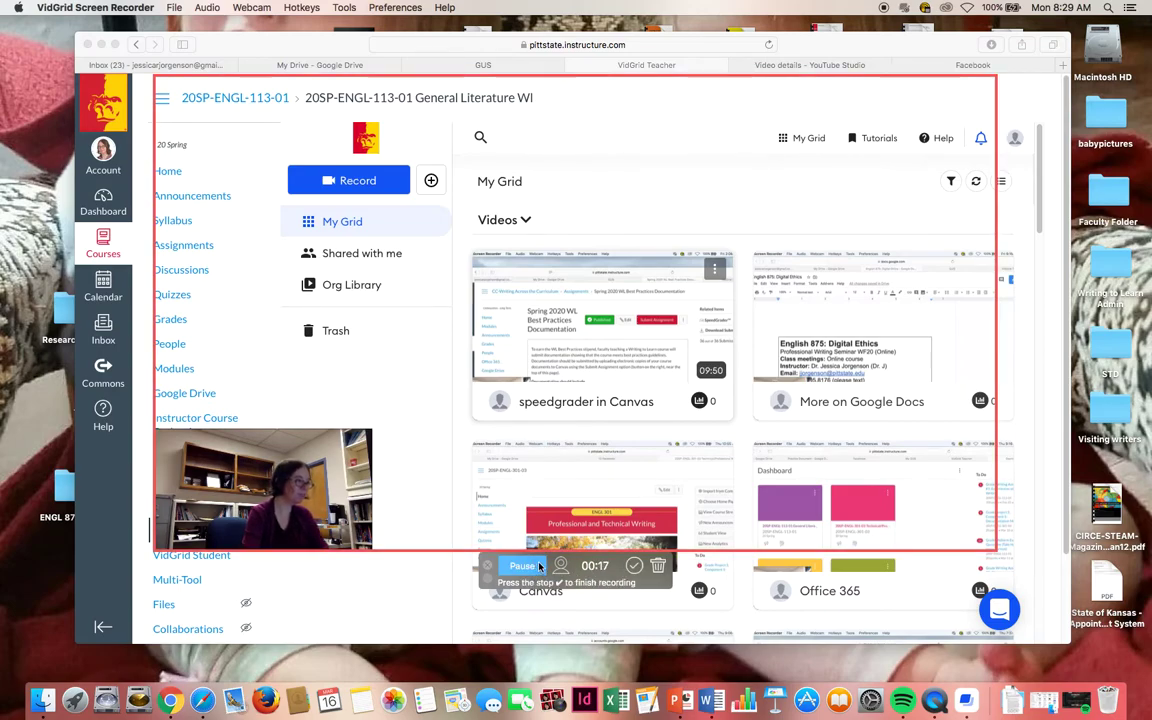
{"action": "left_click", "coordinate": [634, 567]}
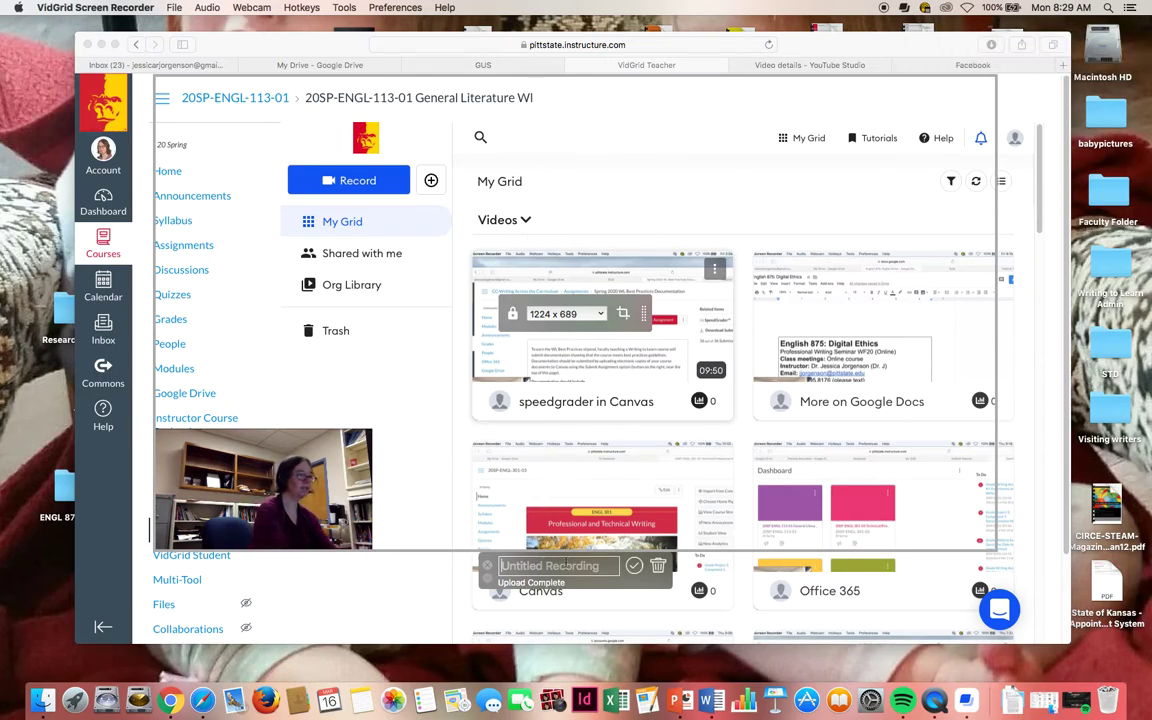
Step: Enter 'Sample' as the title, close the recorder, and reload the grid
{"action": "type", "text": "Sample"}
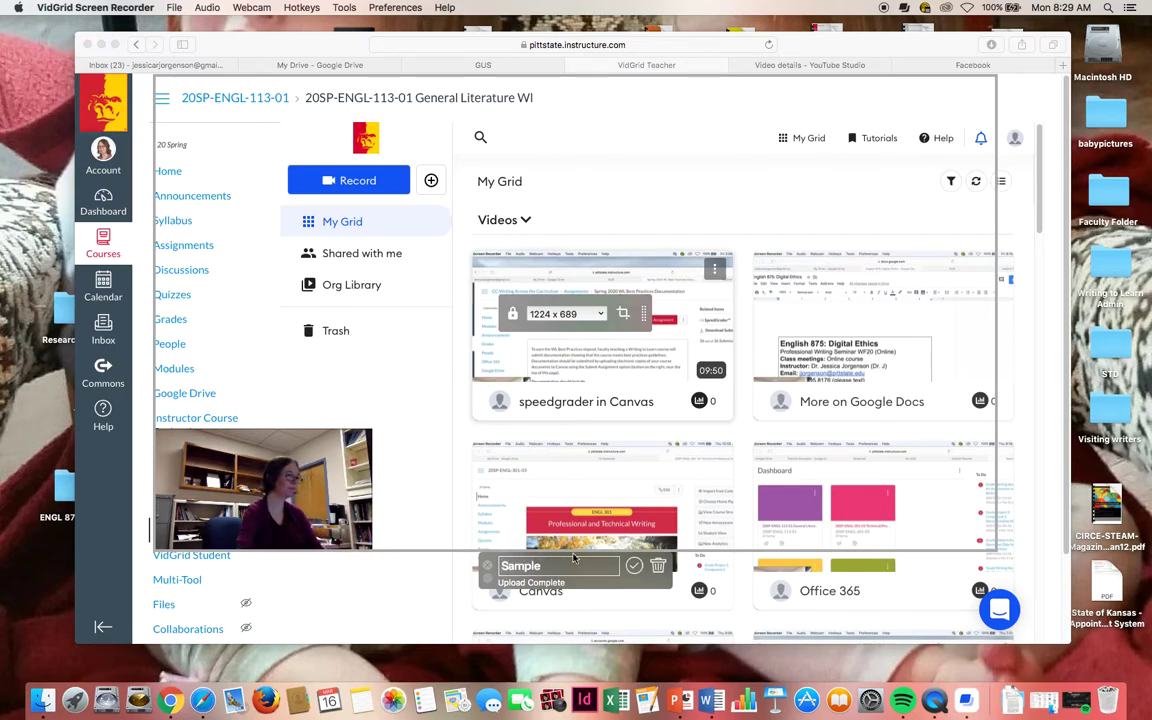
{"action": "key", "text": "Return"}
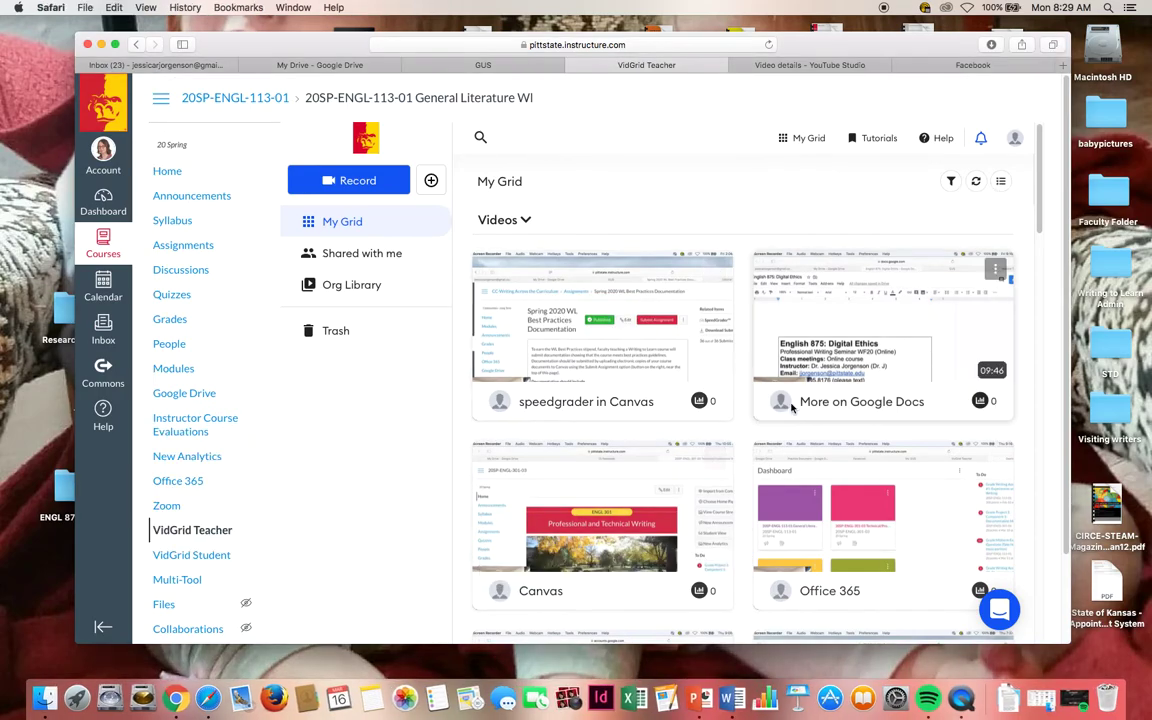
{"action": "left_click", "coordinate": [767, 45]}
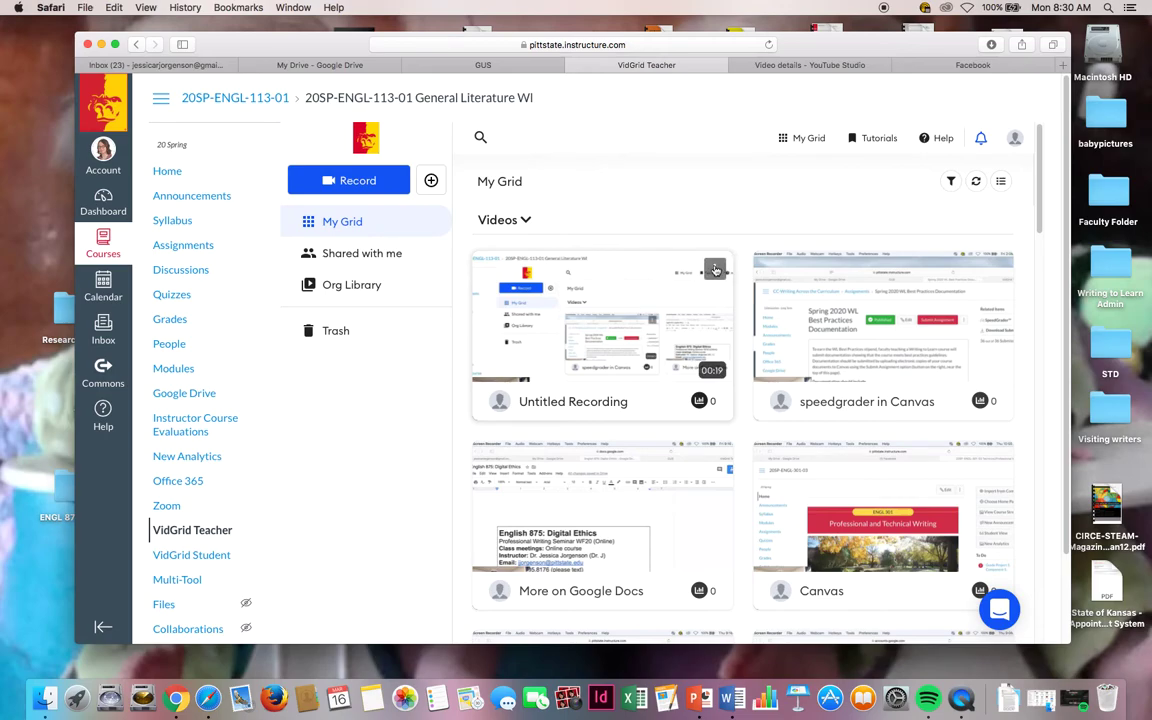
Step: Rename the Untitled Recording card to 'VidGrid Sample' and save
{"action": "left_click", "coordinate": [710, 266]}
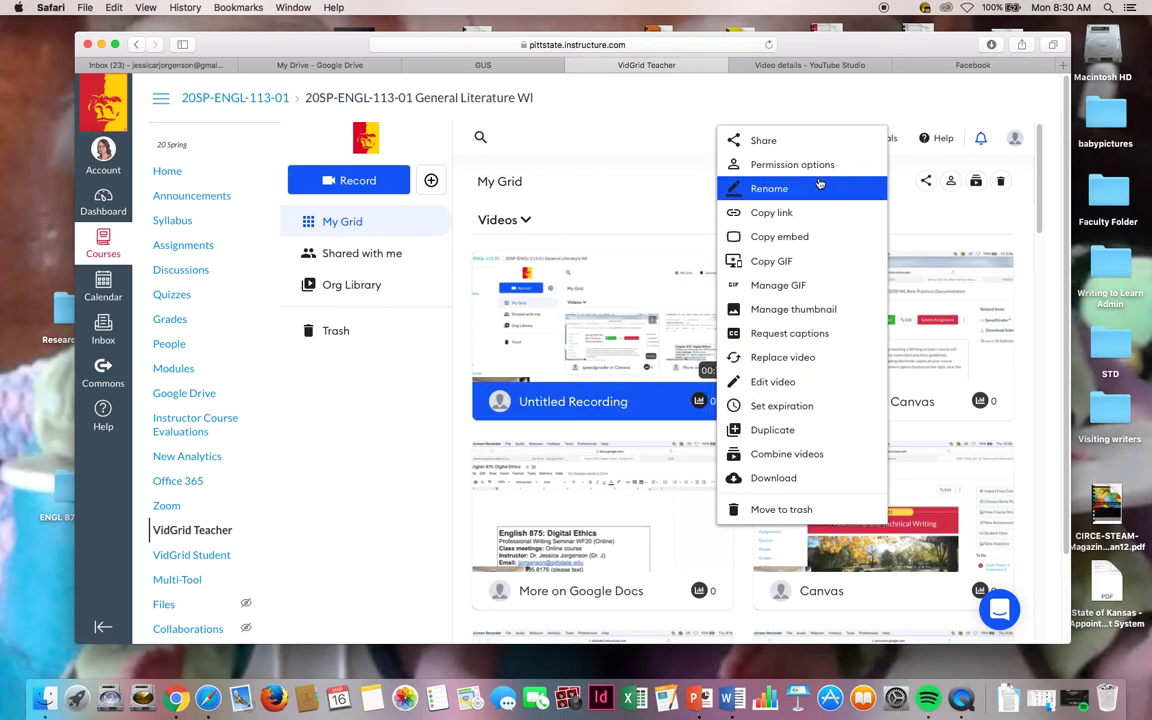
{"action": "left_click", "coordinate": [790, 187]}
{"action": "left_click_drag", "start_coordinate": [616, 204], "coordinate": [461, 191]}
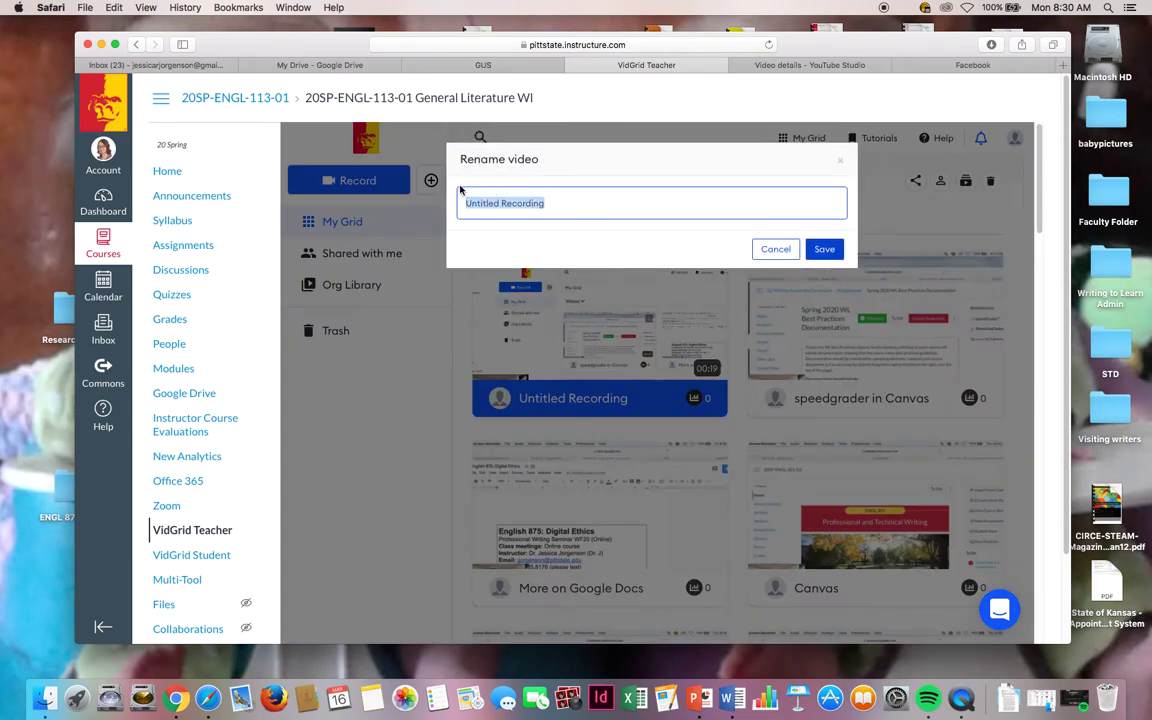
{"action": "type", "text": "VidGri"}
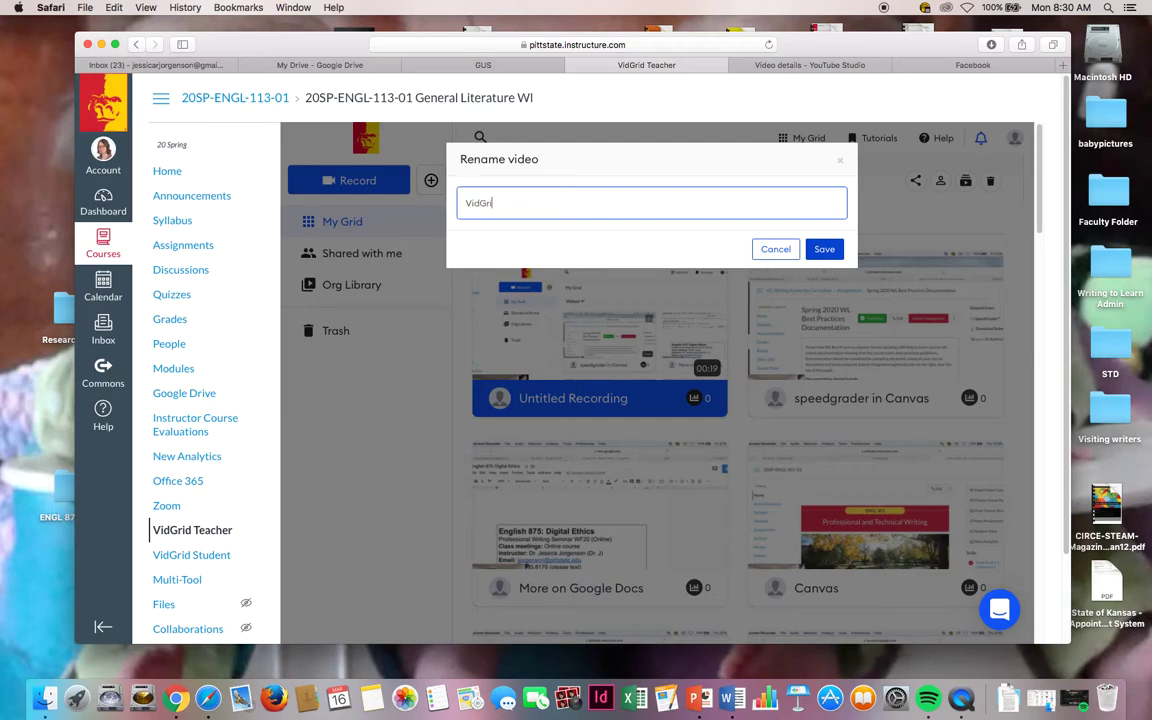
{"action": "type", "text": "d S"}
{"action": "type", "text": "le"}
{"action": "left_click", "coordinate": [824, 250]}
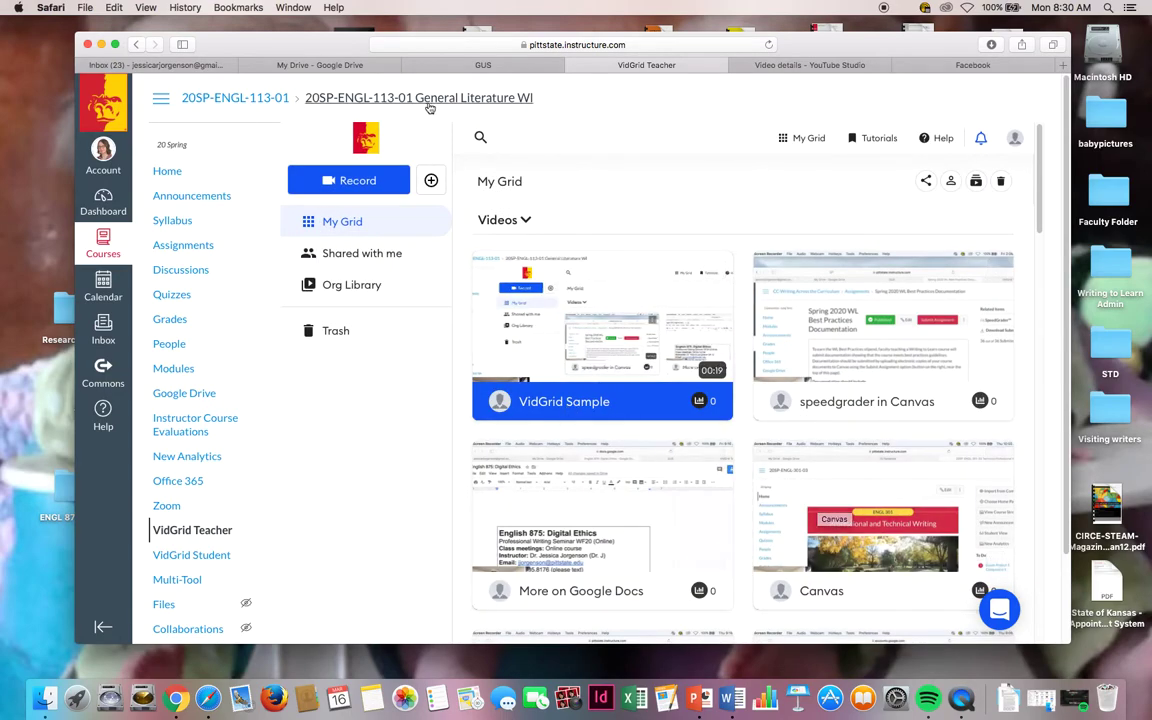
Step: Open the action menu on the VidGrid Sample card
{"action": "scroll", "coordinate": [615, 530], "scroll_direction": "down", "scroll_amount": 5}
{"action": "scroll", "coordinate": [617, 535], "scroll_direction": "down", "scroll_amount": 15}
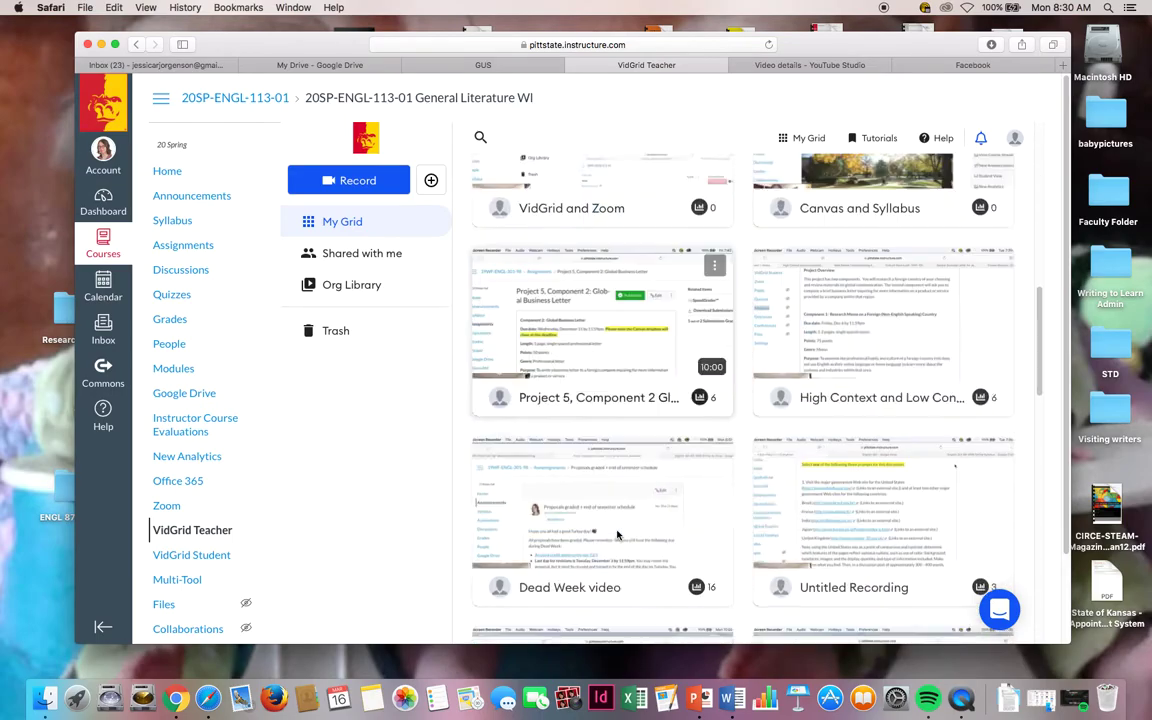
{"action": "scroll", "coordinate": [617, 535], "scroll_direction": "up", "scroll_amount": 15}
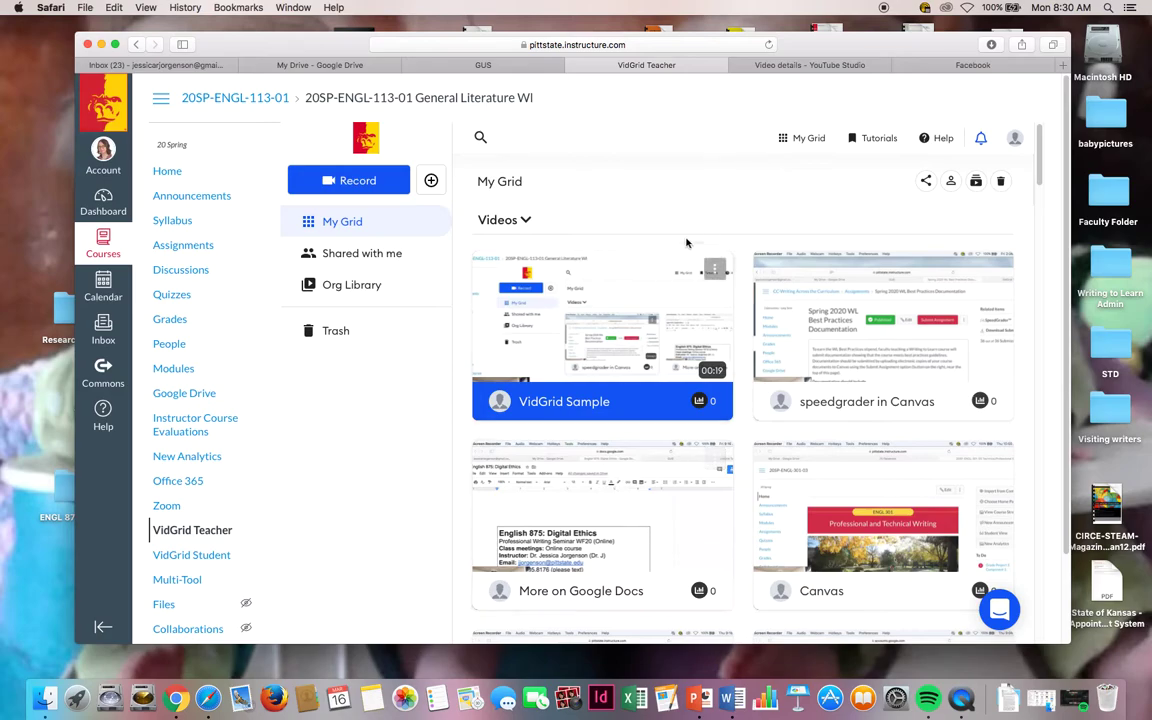
{"action": "left_click", "coordinate": [714, 268]}
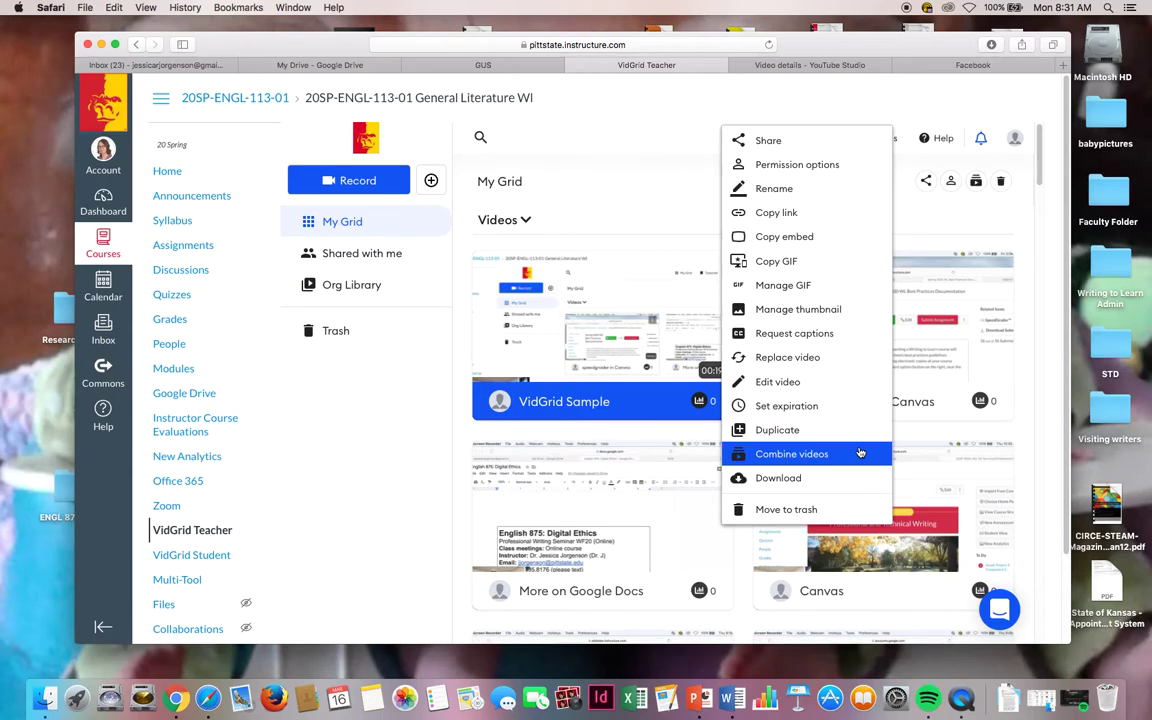
Step: Download VidGrid Sample.mp4, then close it in QuickTime Player
{"action": "left_click", "coordinate": [813, 480]}
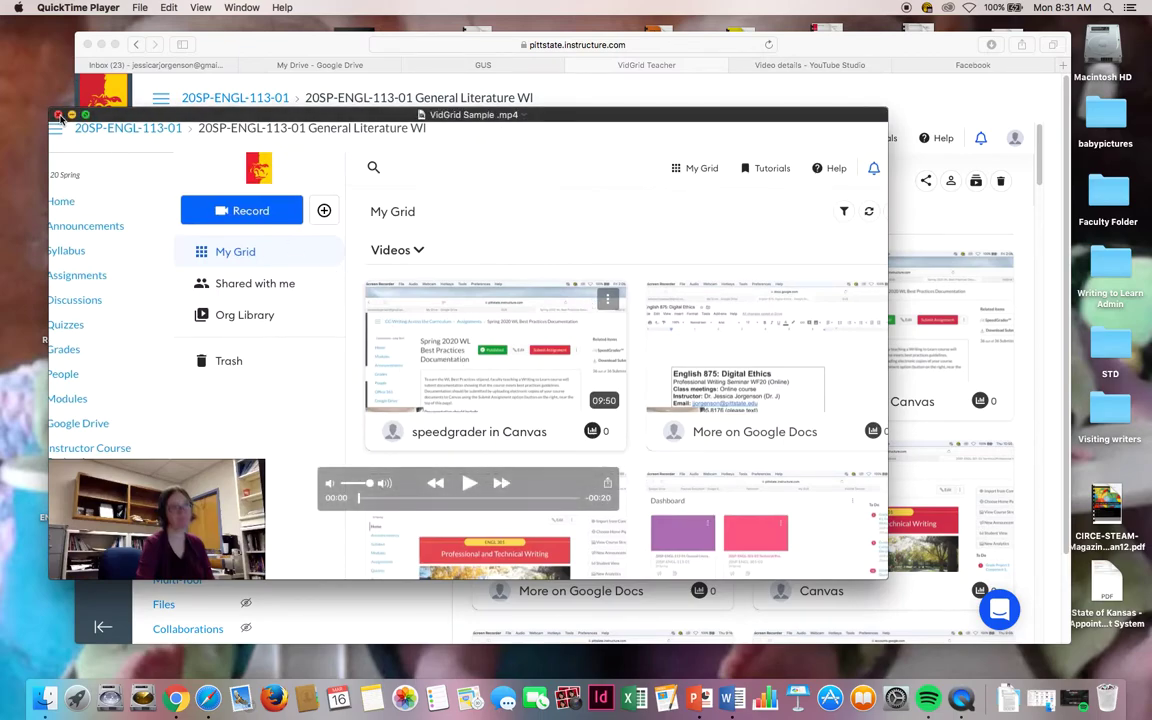
{"action": "left_click", "coordinate": [58, 116]}
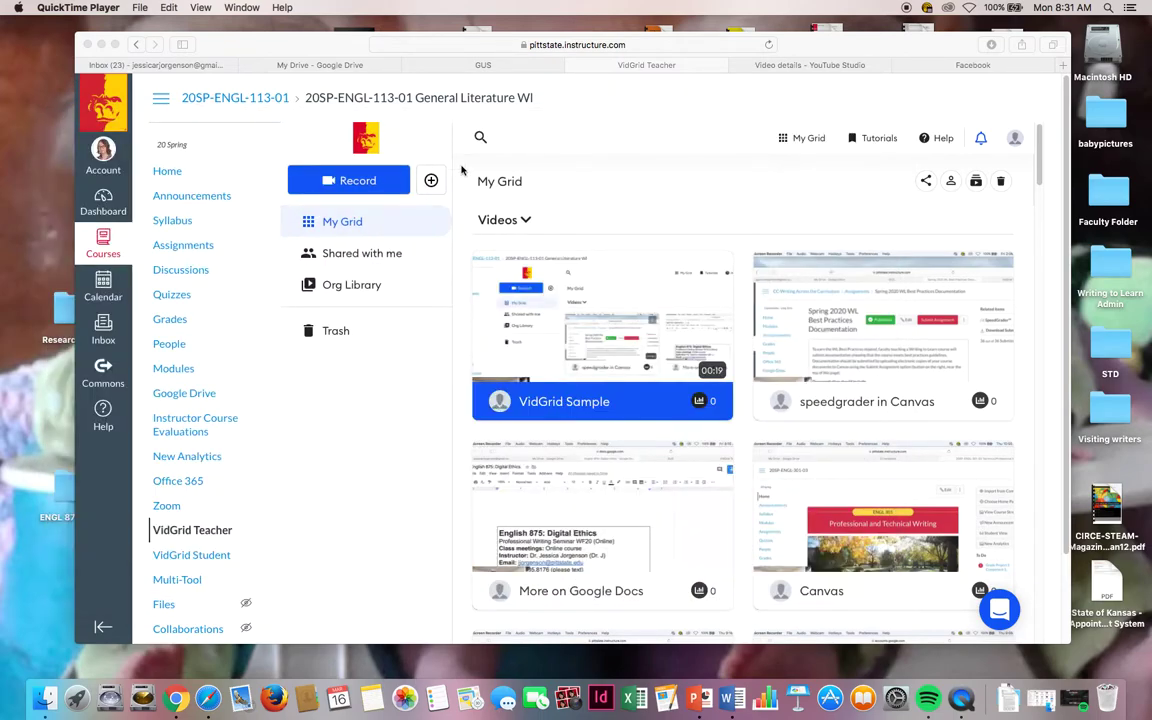